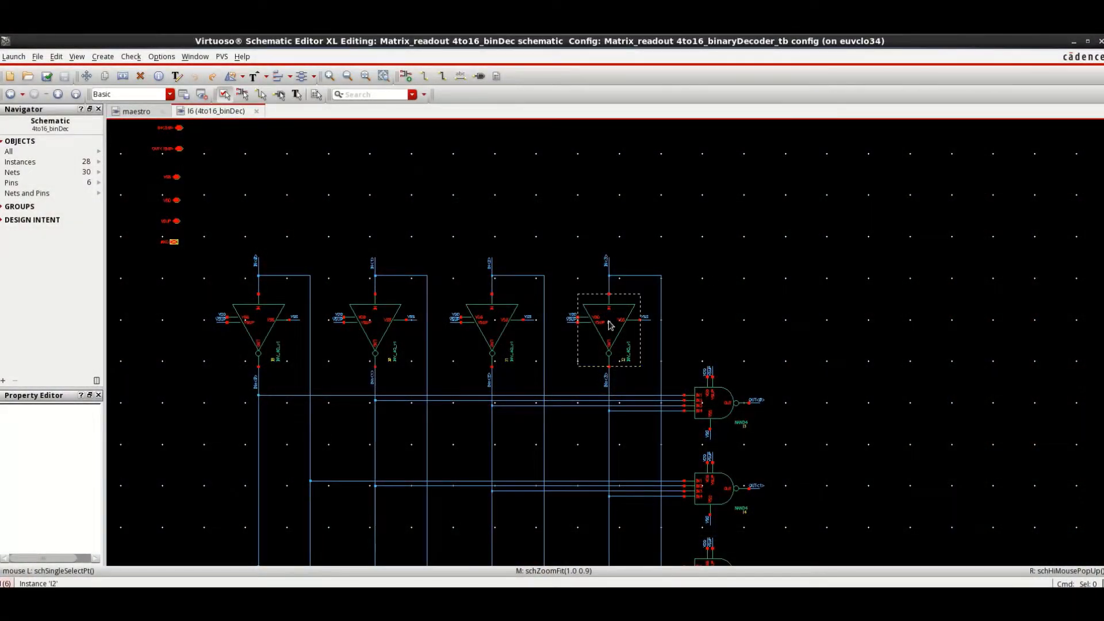
pyautogui.scroll(-1, 609, 326)
pyautogui.scroll(-1, 609, 325)
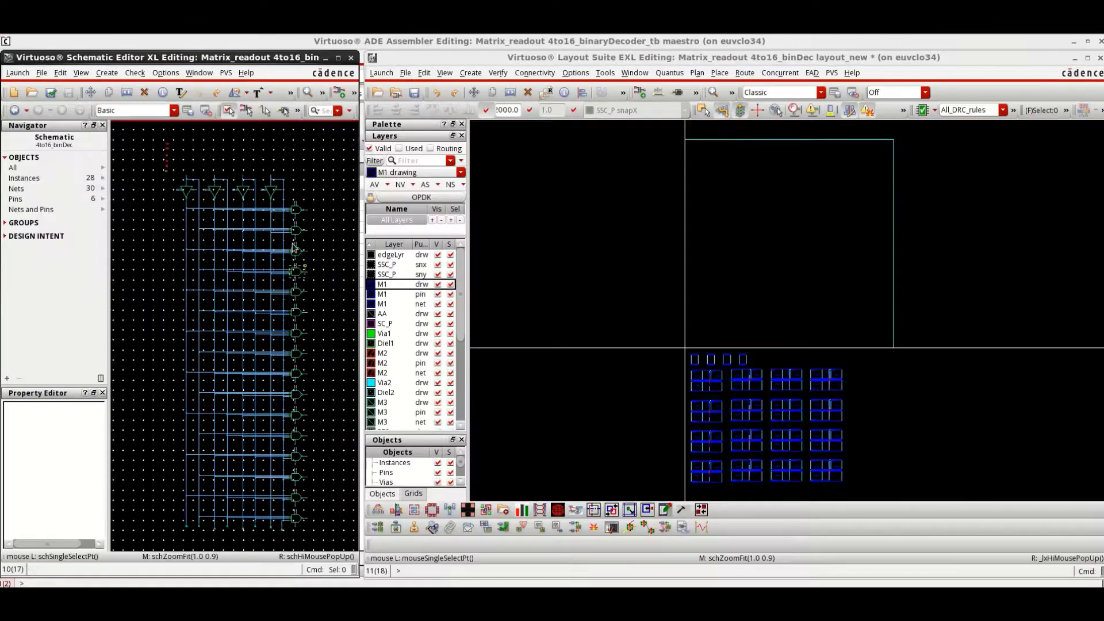
# Cross-select NAND4 instance I3 in the layout before running PVS DRC
pyautogui.click(296, 210)
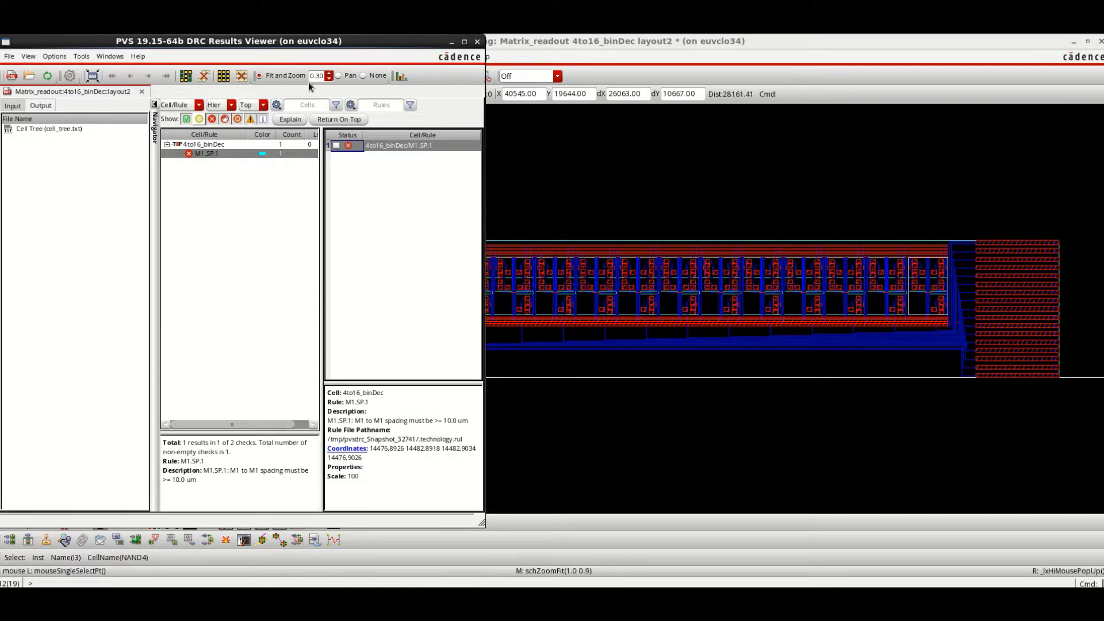
# Zoom to the M1.SP.1 spacing error, then highlight the av_extracted_l2 OUT<14> trace against the schematic
pyautogui.doubleClick(375, 148)
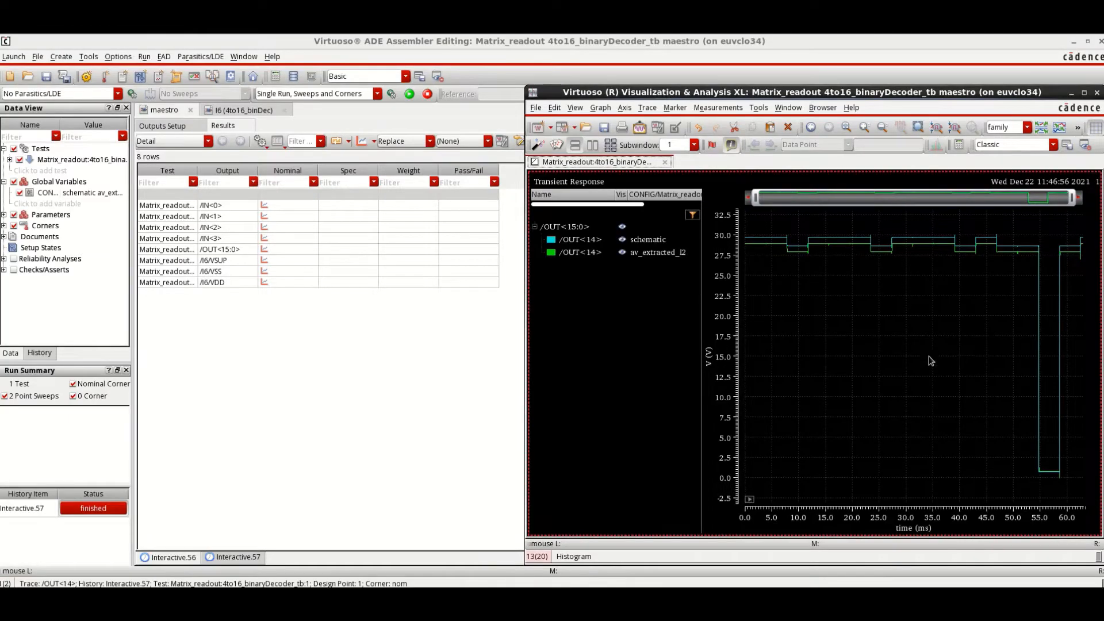
pyautogui.click(635, 255)
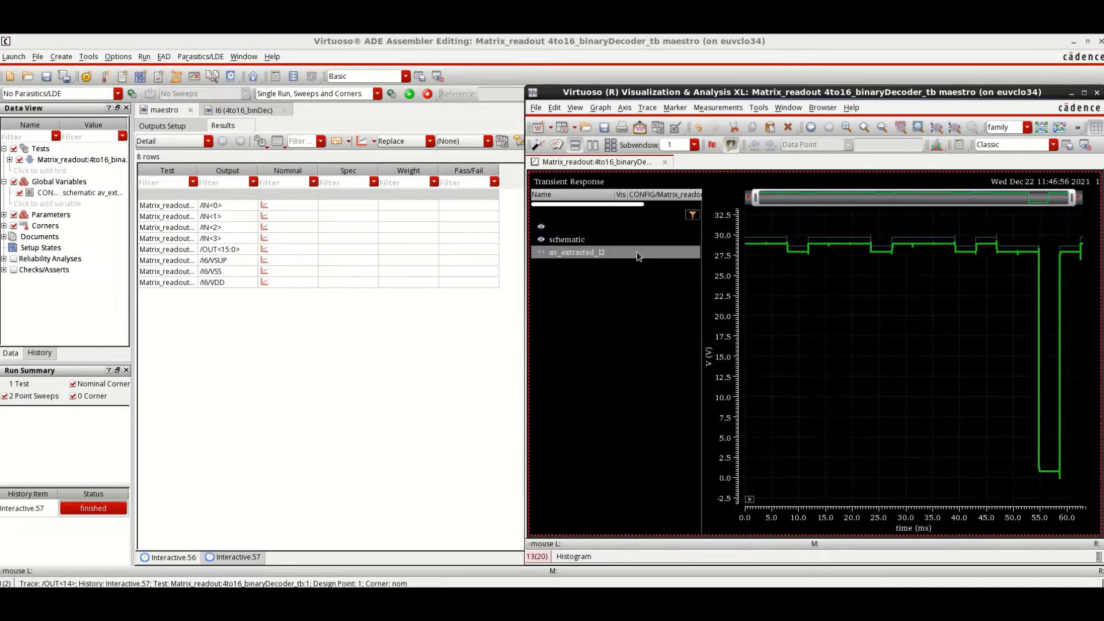